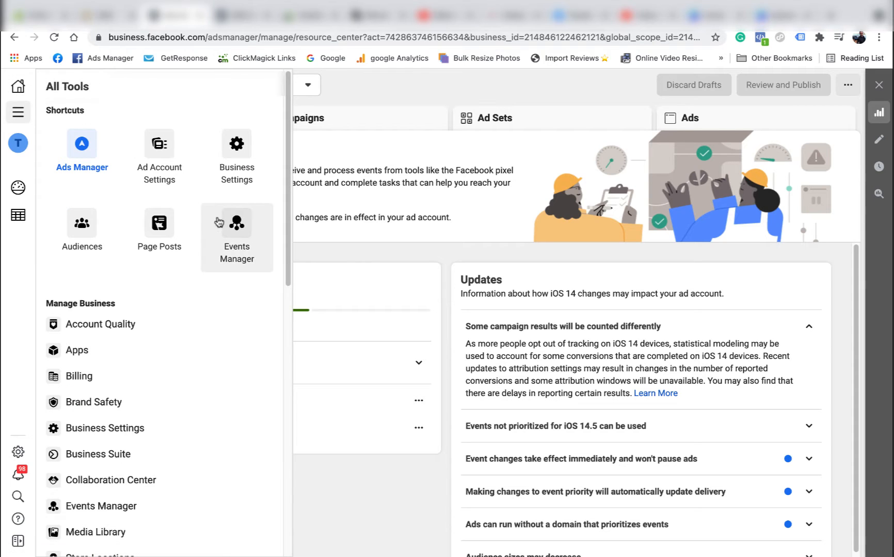
# Open Events Manager and go to the web event configuration from the Fluffy 3 pixel's Aggregated Event Measurement
pyautogui.click(238, 221)
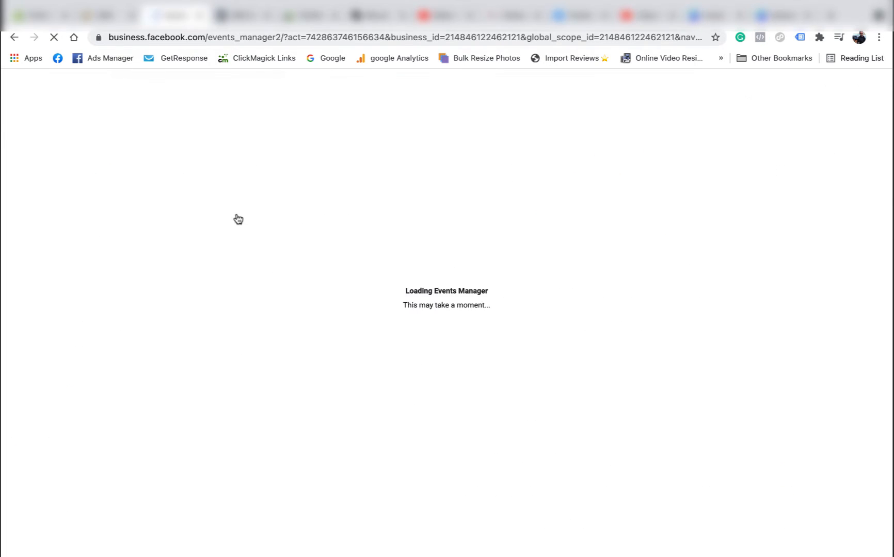
pyautogui.scroll(-6, 524, 203)
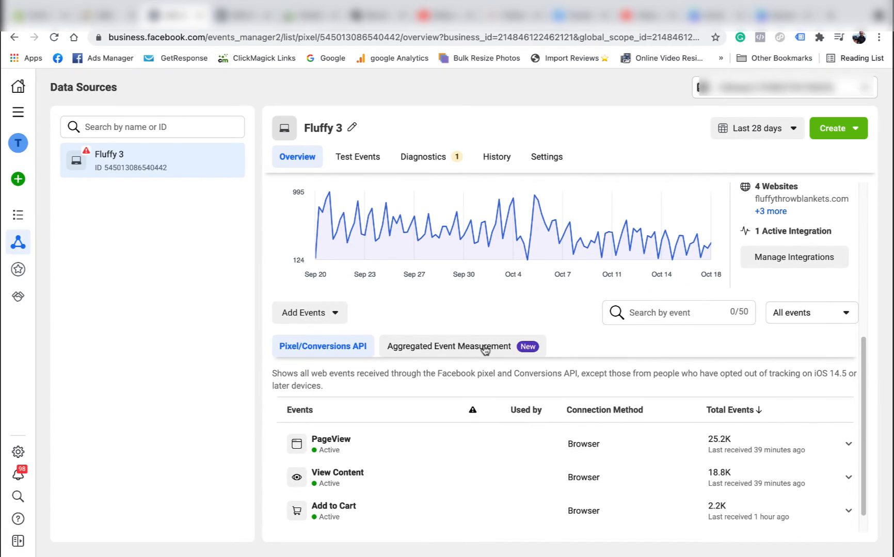
pyautogui.click(484, 349)
pyautogui.scroll(-2, 516, 356)
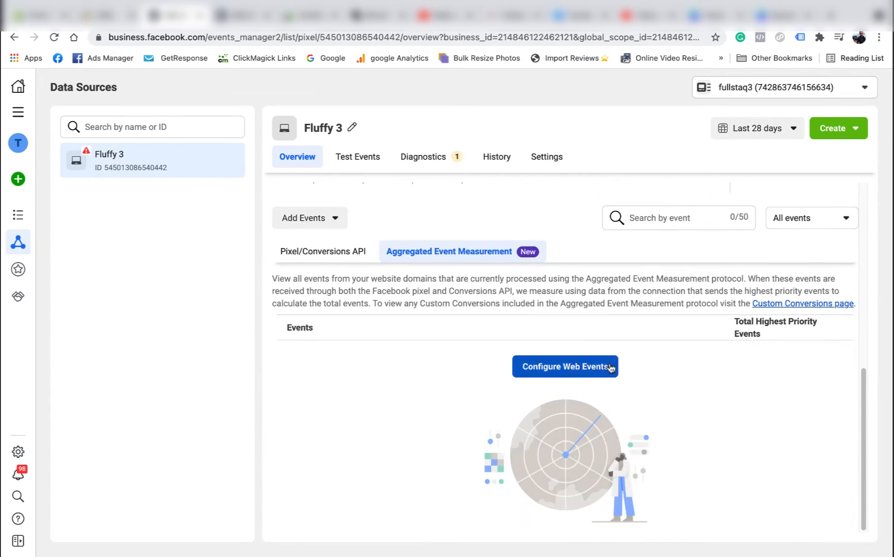
pyautogui.click(590, 371)
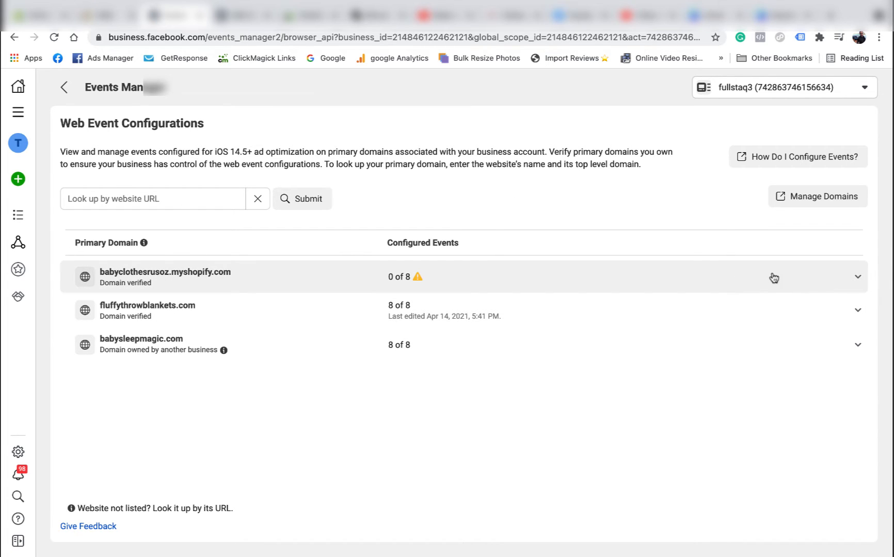
# Open the events of babyclothesrusoz.myshopify.com for editing and accept the edit warning
pyautogui.click(795, 279)
pyautogui.click(840, 280)
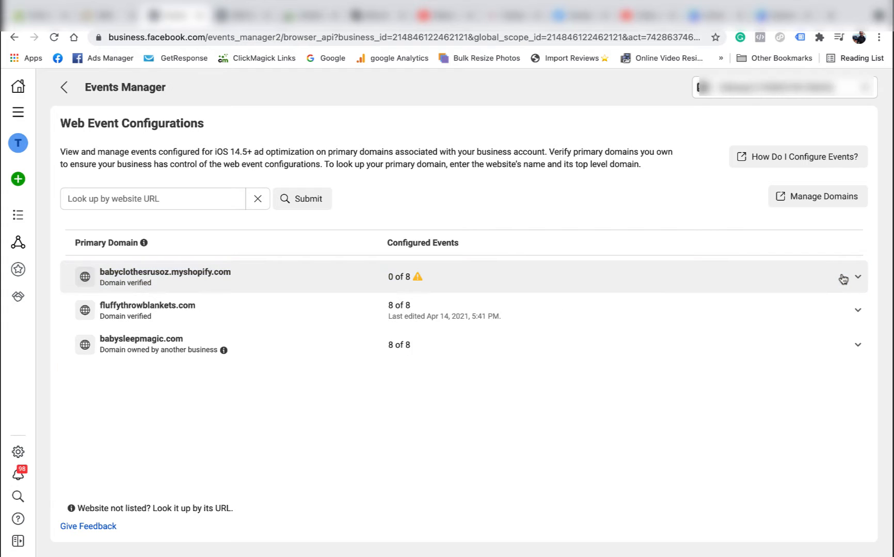
pyautogui.click(841, 279)
pyautogui.click(439, 349)
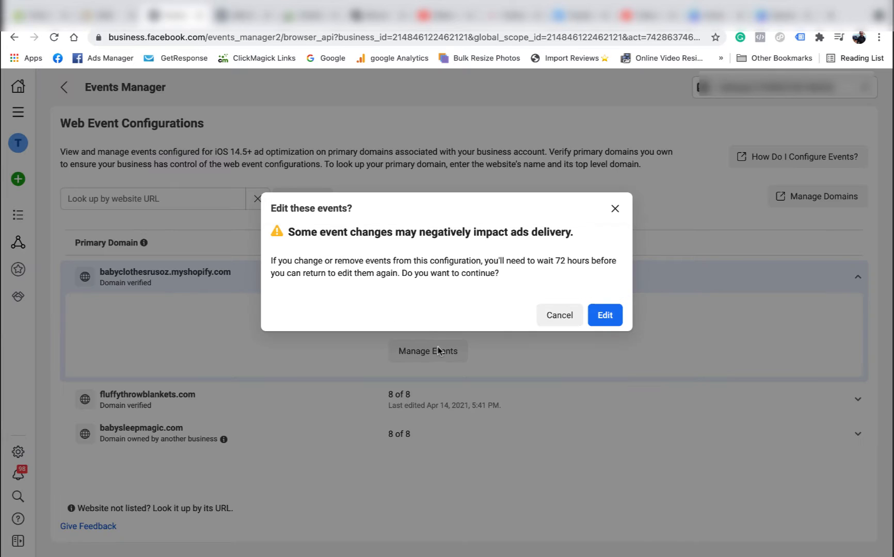
pyautogui.click(601, 323)
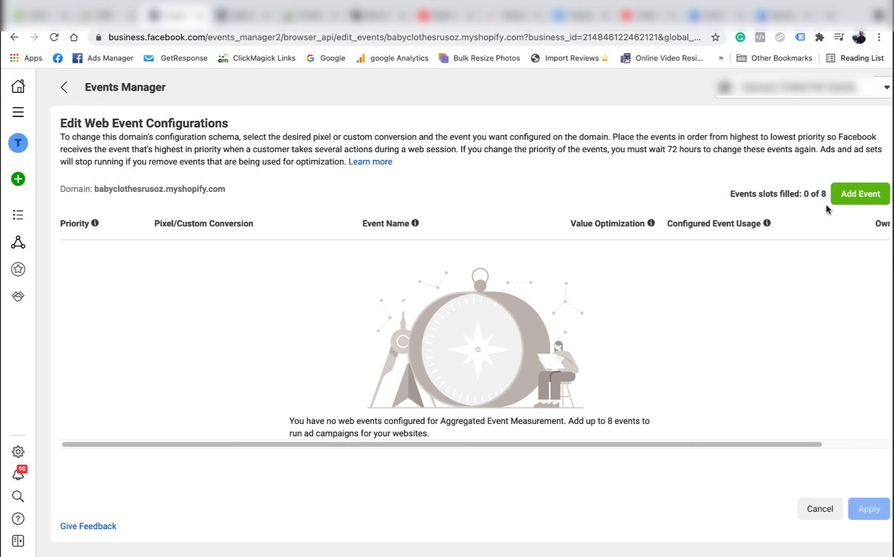
# Add a Purchase event from the Fluffy 3 pixel as highest priority and turn on its value optimization
pyautogui.click(852, 196)
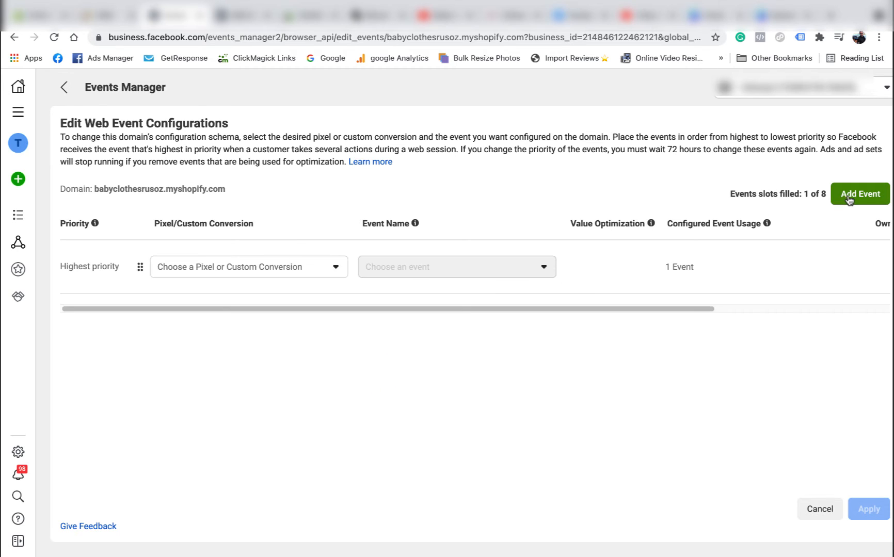
pyautogui.click(339, 268)
pyautogui.click(229, 385)
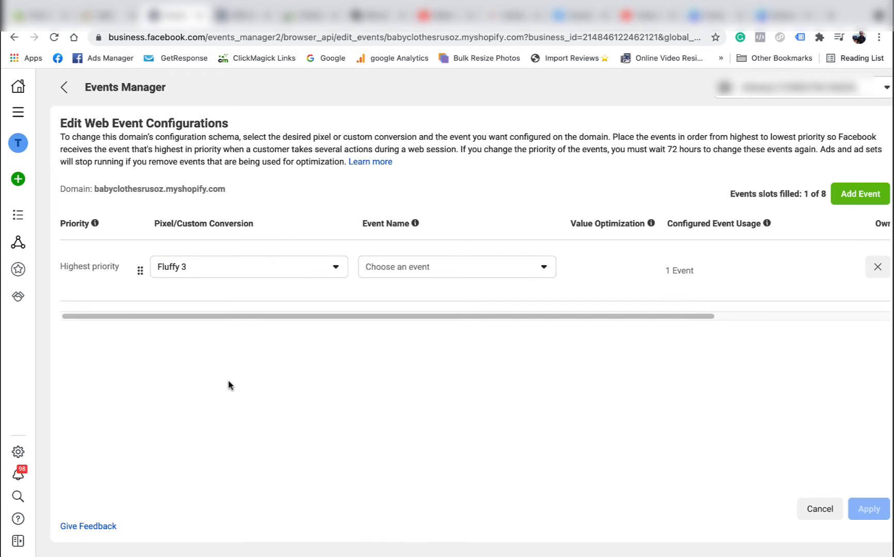
pyautogui.click(534, 269)
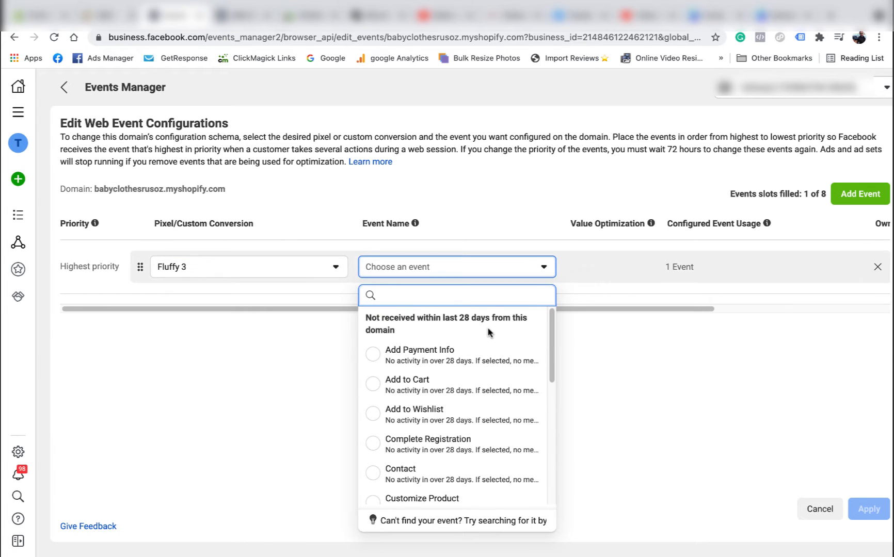
pyautogui.write('pu')
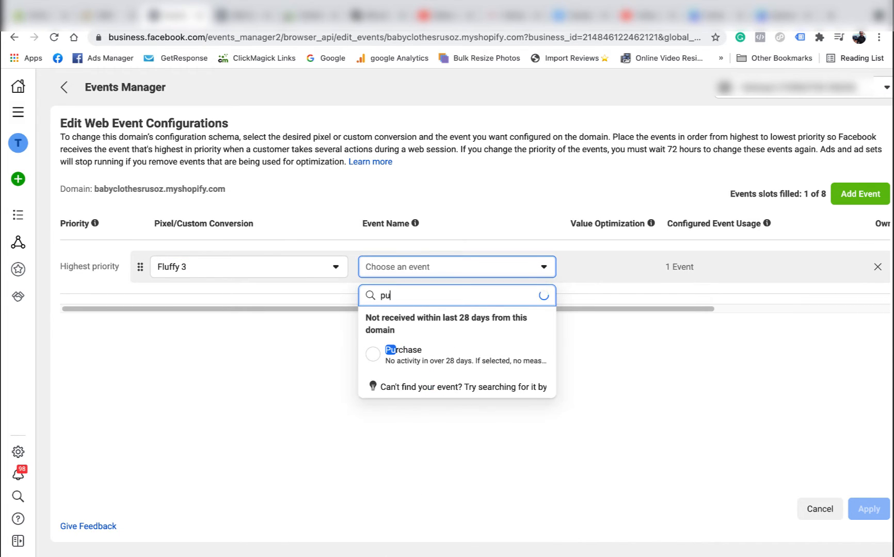
pyautogui.click(411, 357)
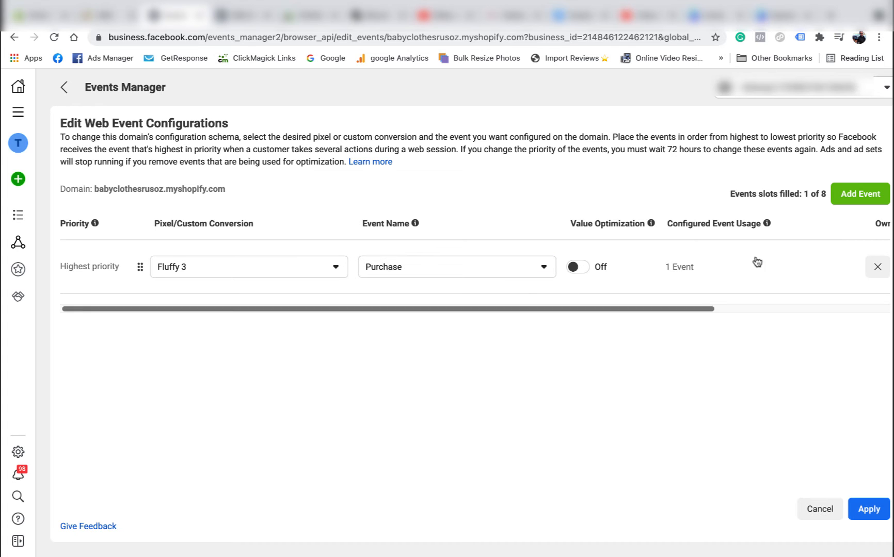
pyautogui.click(589, 266)
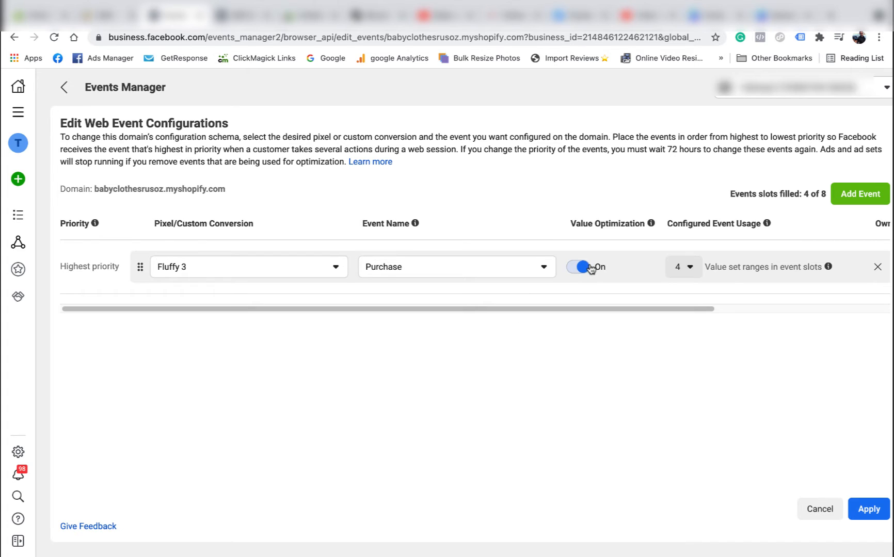
# Add an Add Payment Info event from the Fluffy 3 pixel below Purchase, switching Purchase's value optimization off and back on
pyautogui.click(862, 197)
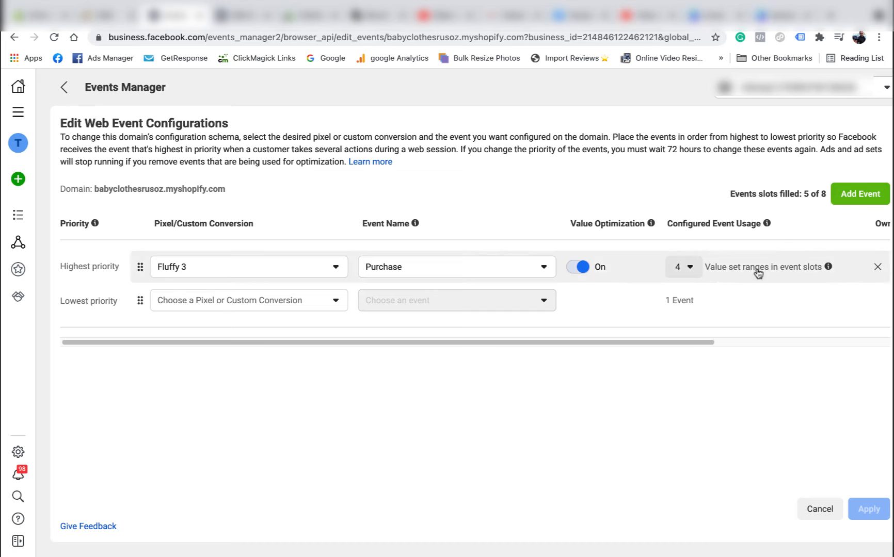
pyautogui.click(574, 267)
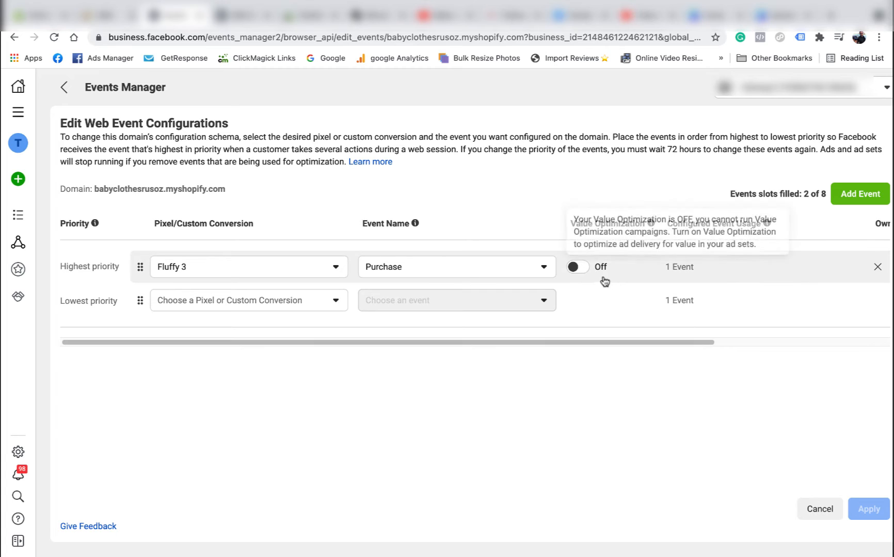
pyautogui.click(575, 268)
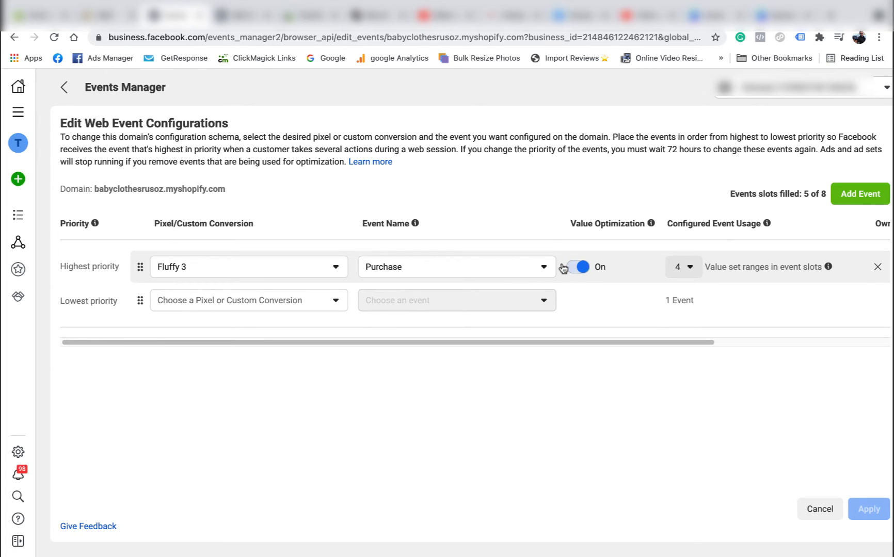
pyautogui.click(323, 304)
pyautogui.click(252, 419)
pyautogui.click(535, 304)
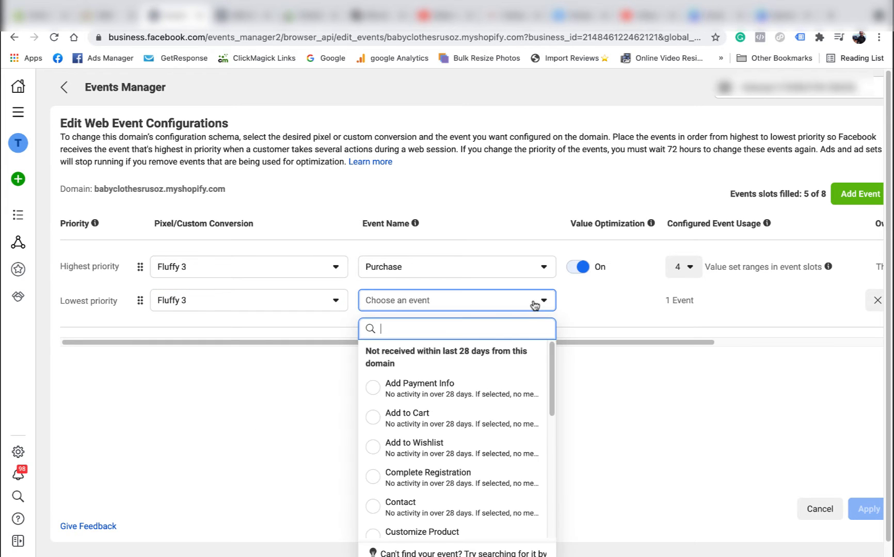
pyautogui.click(445, 385)
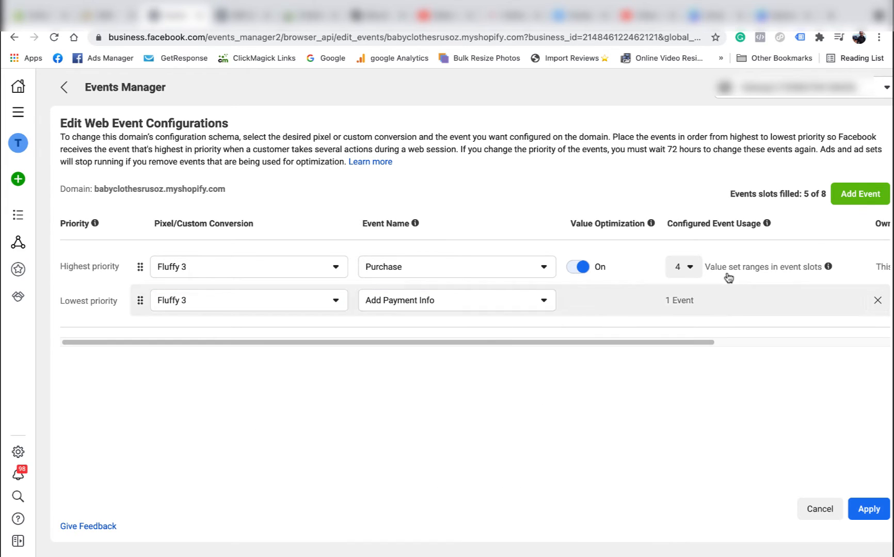
# Add an Initiate Checkout event from the Fluffy 3 pixel below Add Payment Info
pyautogui.click(859, 194)
pyautogui.click(334, 336)
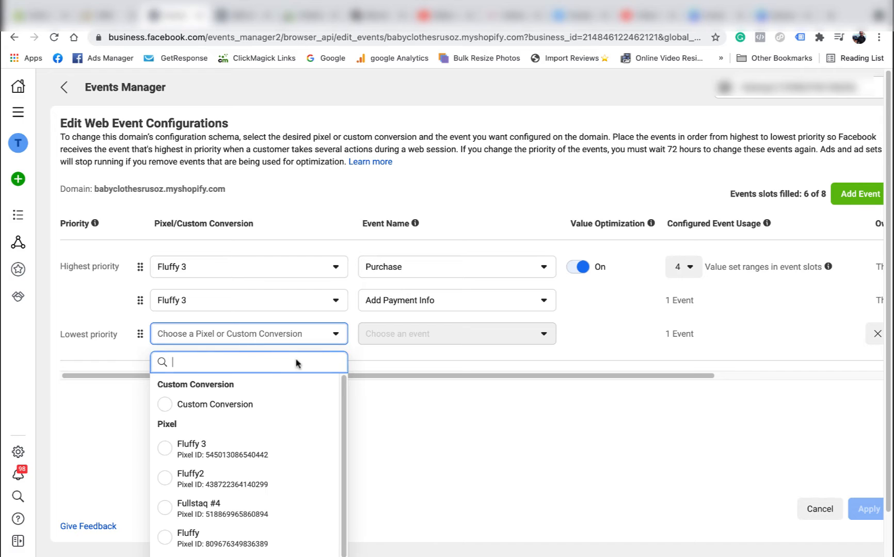
pyautogui.click(196, 456)
pyautogui.click(549, 335)
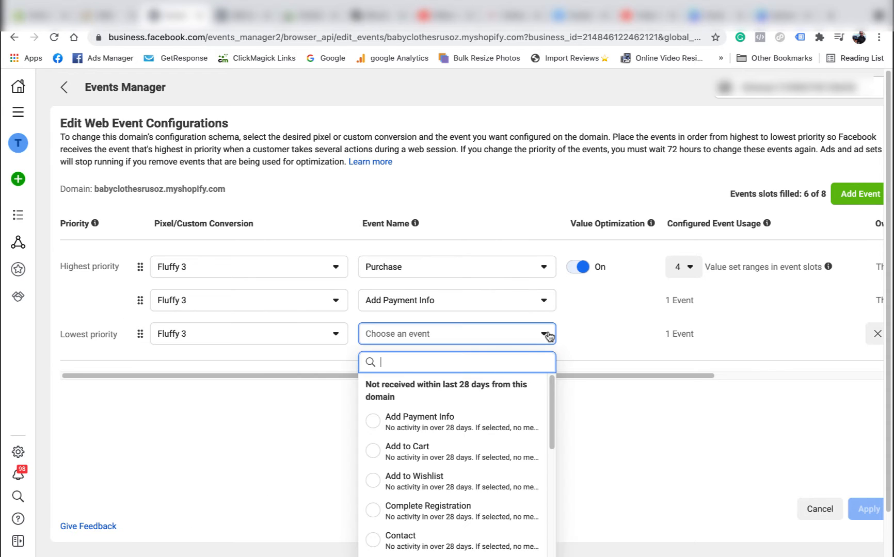
pyautogui.scroll(-5, 454, 462)
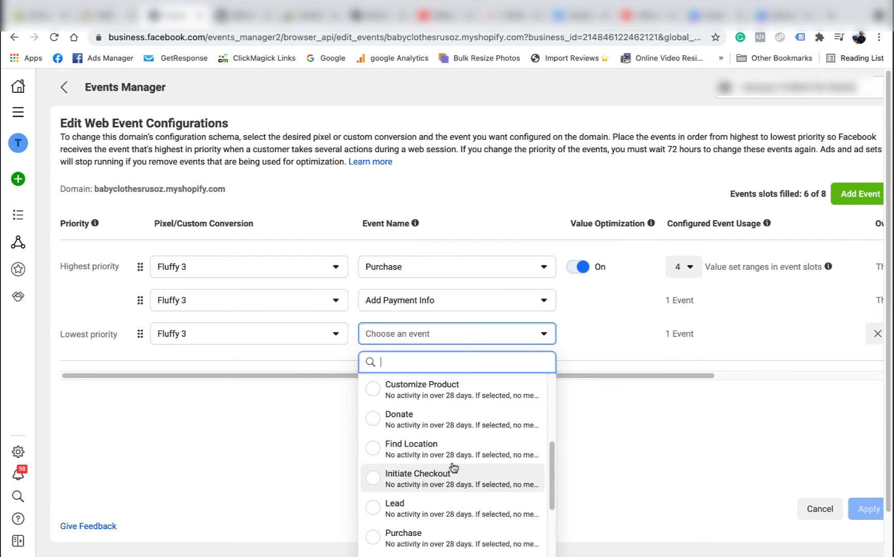
pyautogui.write('in')
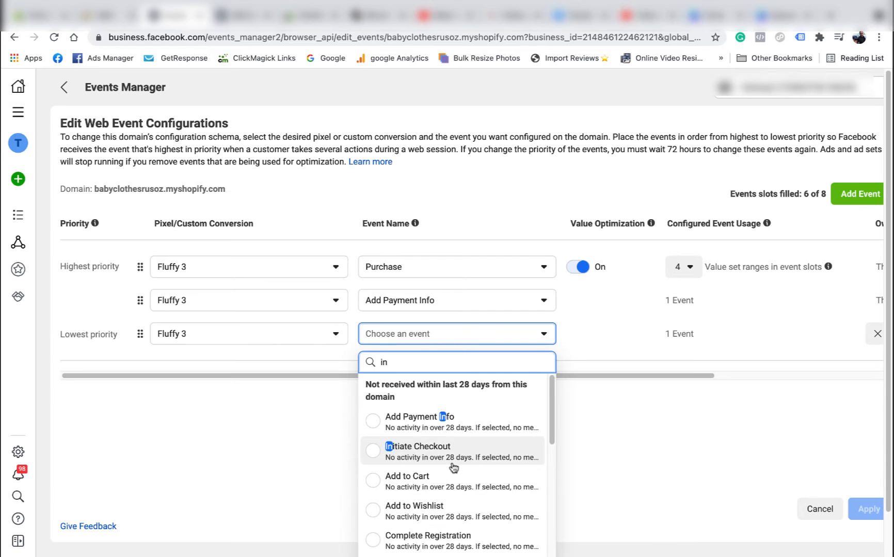
pyautogui.click(431, 453)
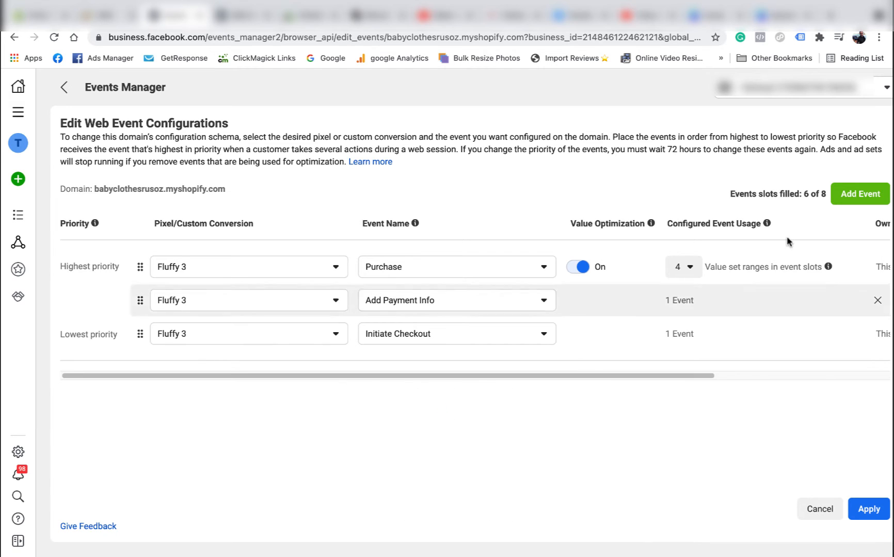
# Add an Add to Cart event from the Fluffy 3 pixel below Initiate Checkout
pyautogui.click(859, 193)
pyautogui.click(338, 371)
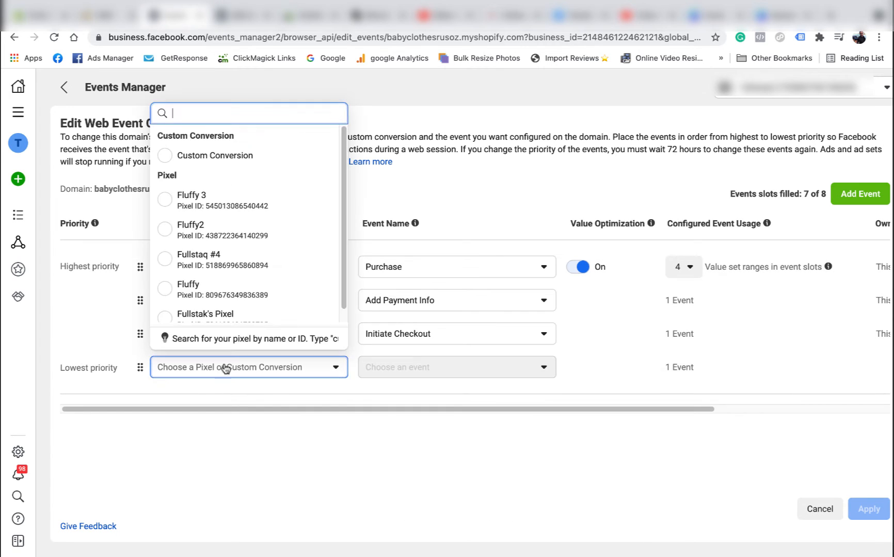
pyautogui.click(216, 203)
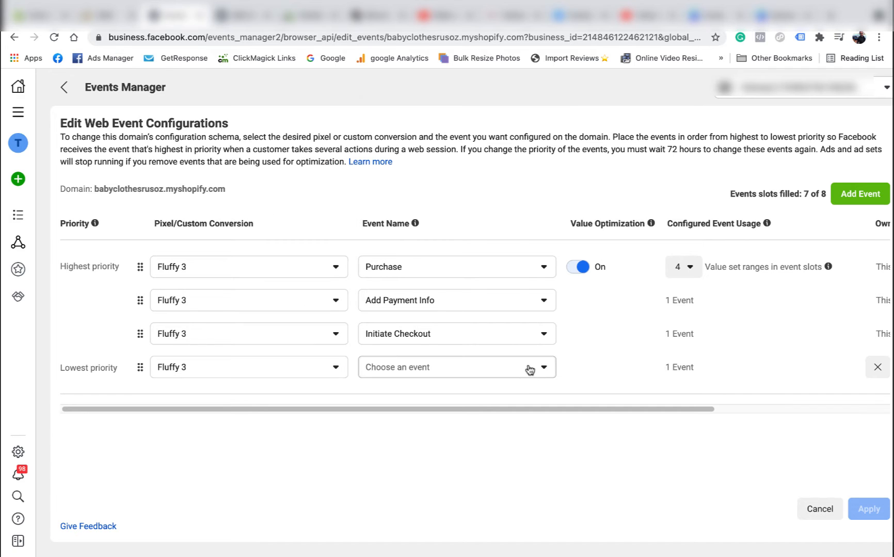
pyautogui.click(529, 368)
pyautogui.click(417, 202)
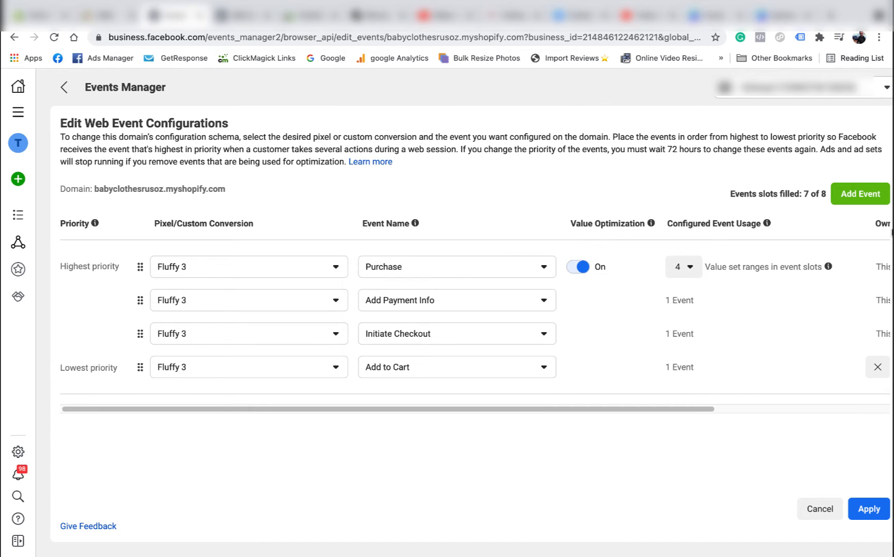
# Add a View Content event from the Fluffy 3 pixel as the lowest priority
pyautogui.click(859, 194)
pyautogui.click(325, 401)
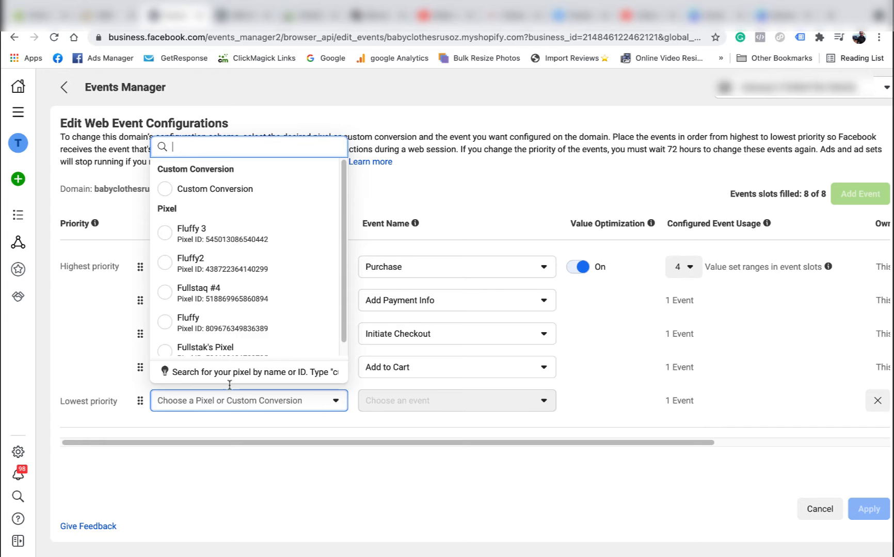
pyautogui.click(217, 174)
pyautogui.click(534, 401)
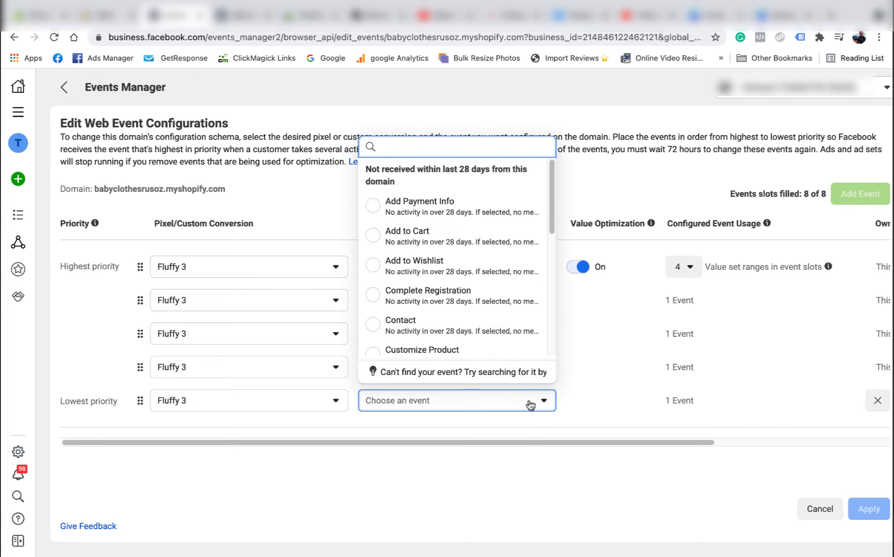
pyautogui.write('vi')
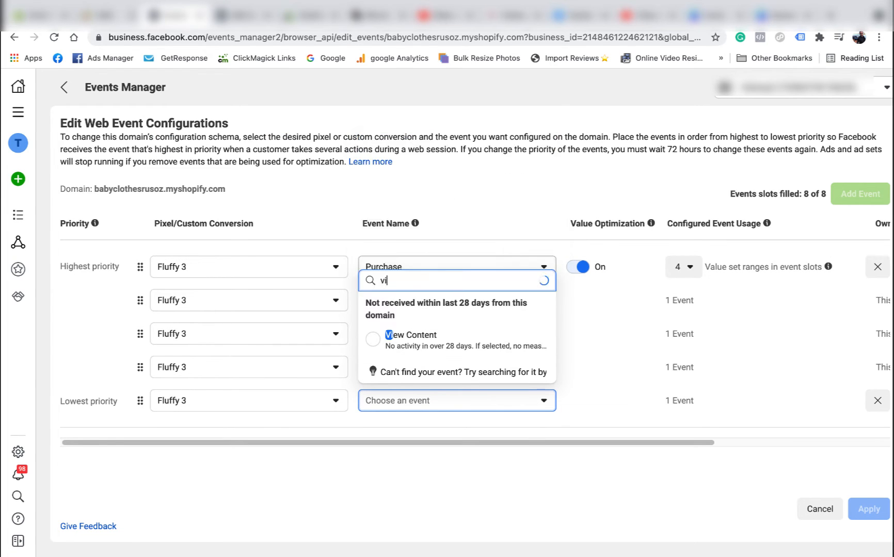
pyautogui.click(433, 203)
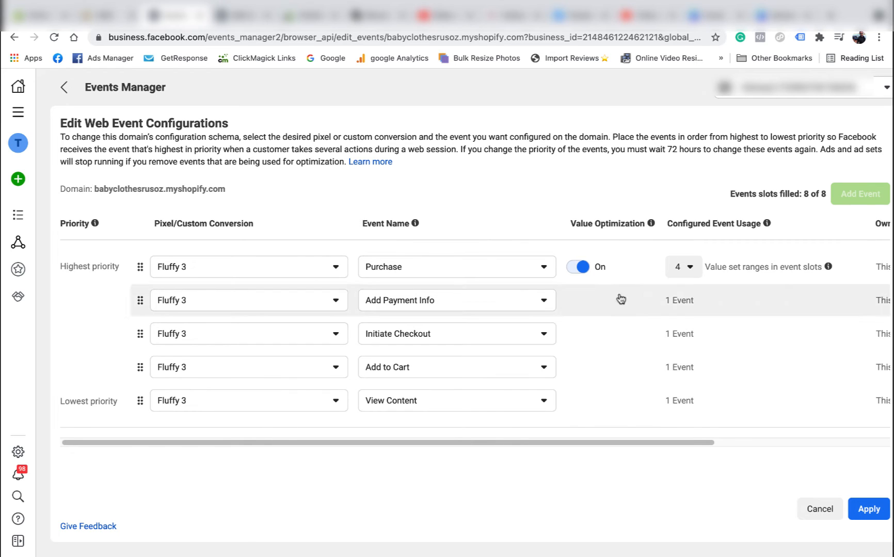
# Check the value set range options for the Purchase event, and switch its value optimization off and back on
pyautogui.click(697, 268)
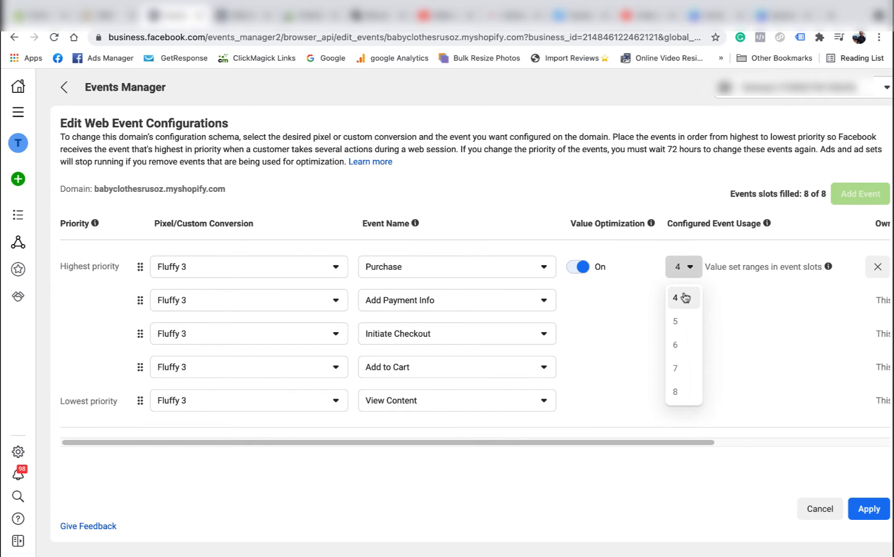
pyautogui.click(671, 267)
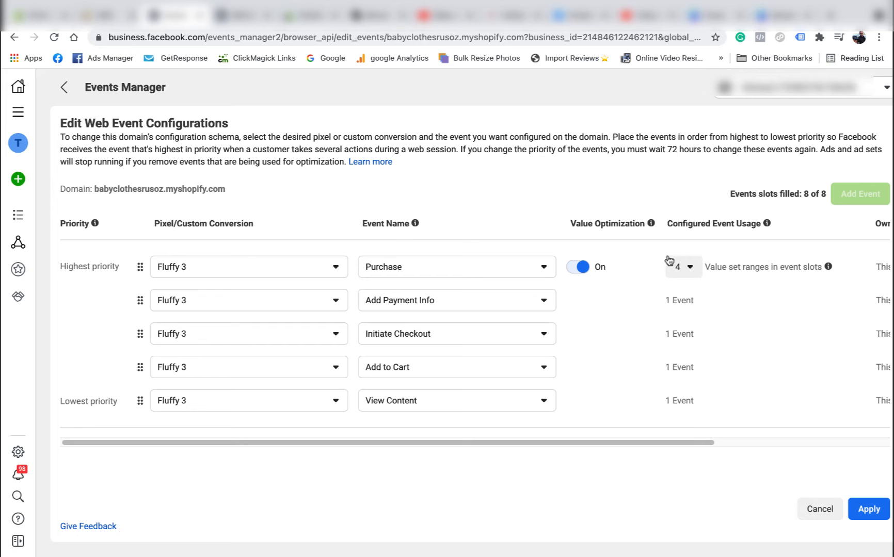
pyautogui.click(574, 267)
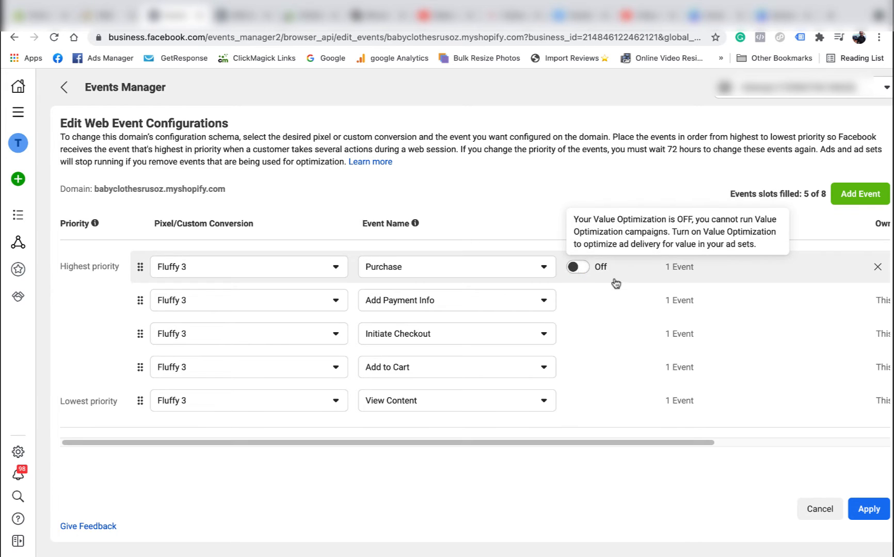
pyautogui.click(579, 267)
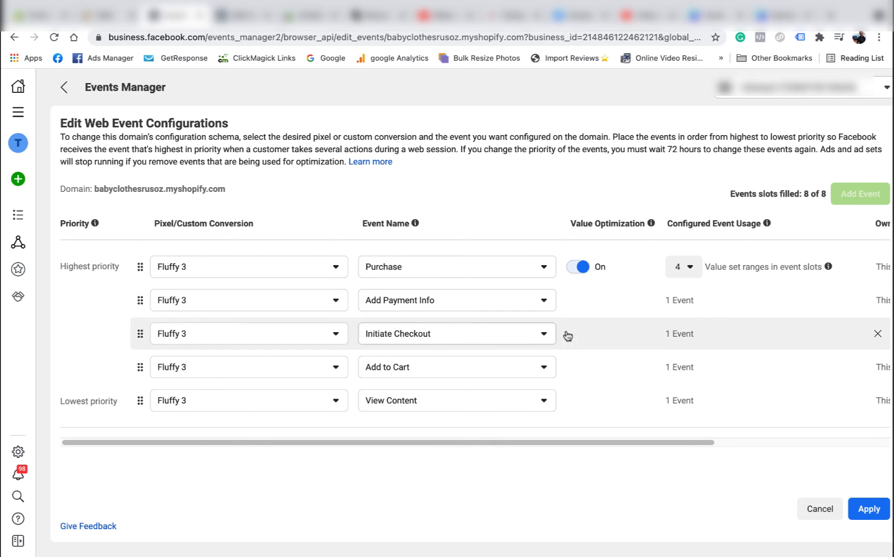
# Apply and confirm the new event configuration, and review the configured events listed for babyclothesrusoz.myshopify.com
pyautogui.click(876, 511)
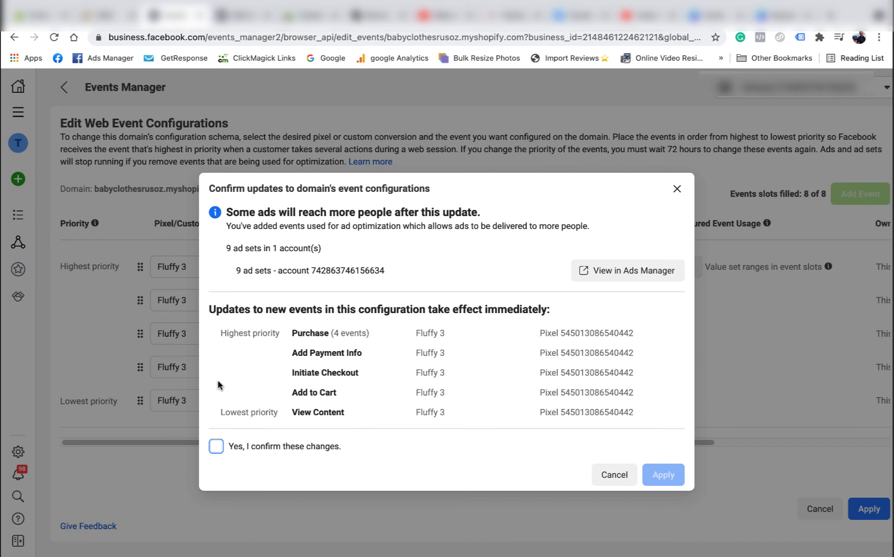
pyautogui.click(217, 447)
pyautogui.click(667, 438)
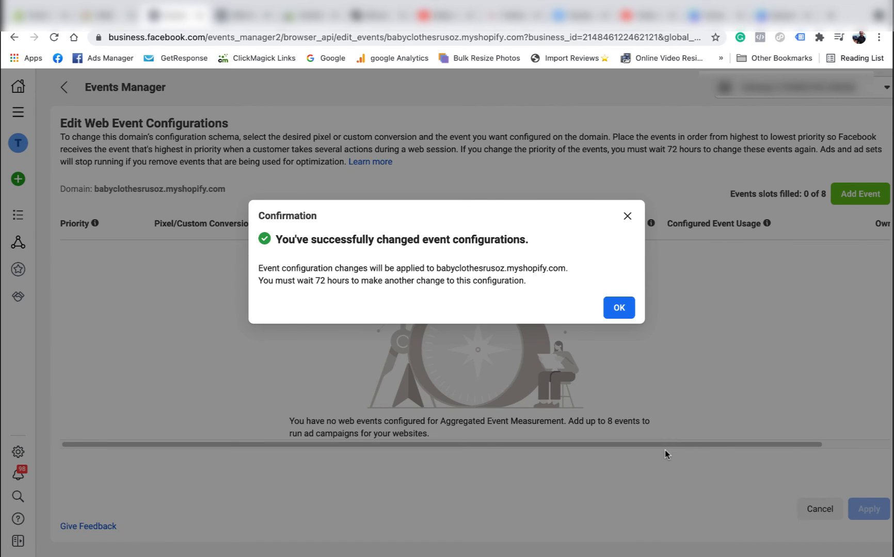
pyautogui.click(617, 308)
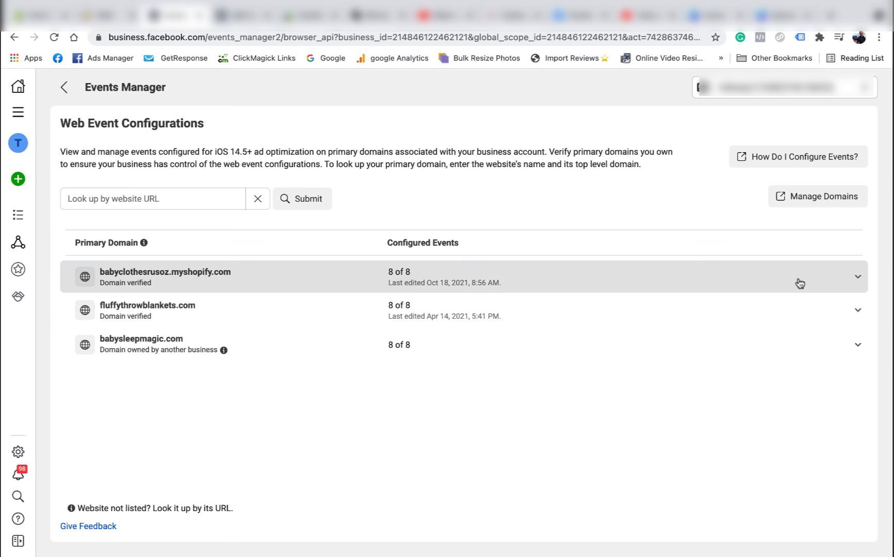
pyautogui.click(742, 281)
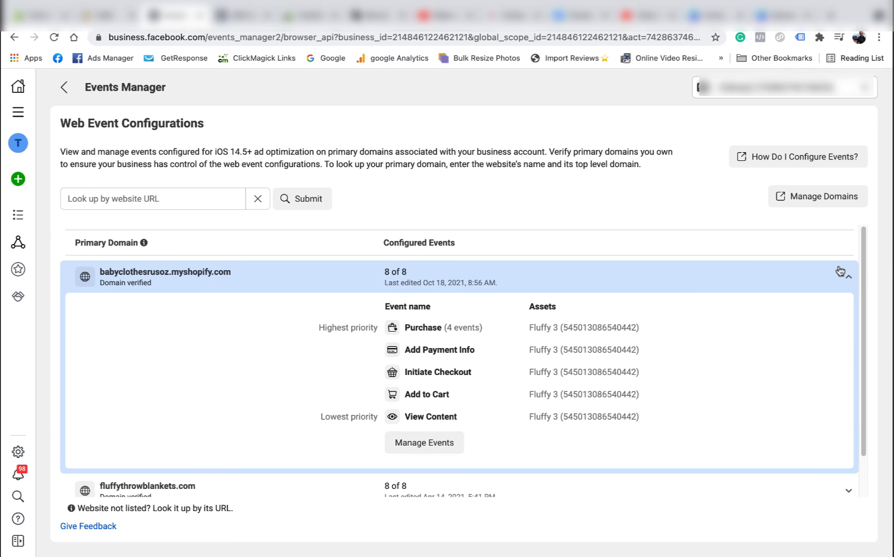
pyautogui.click(849, 279)
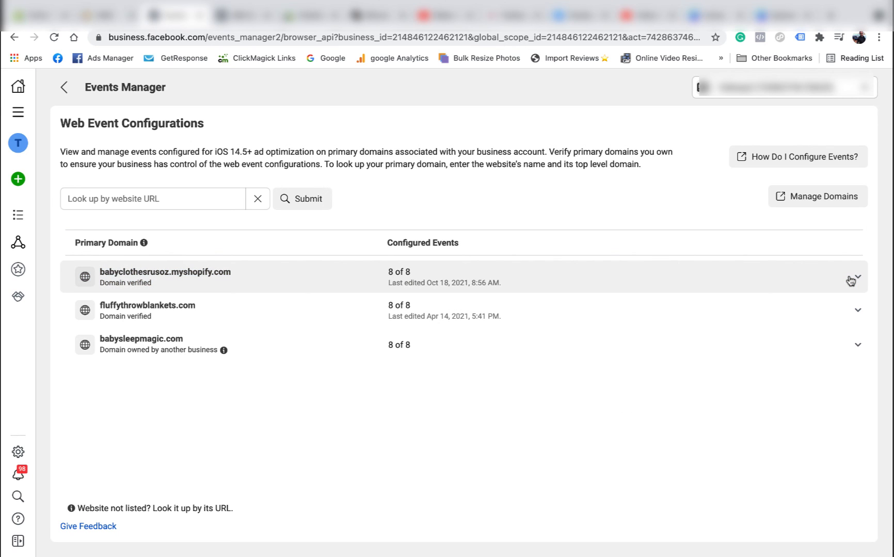